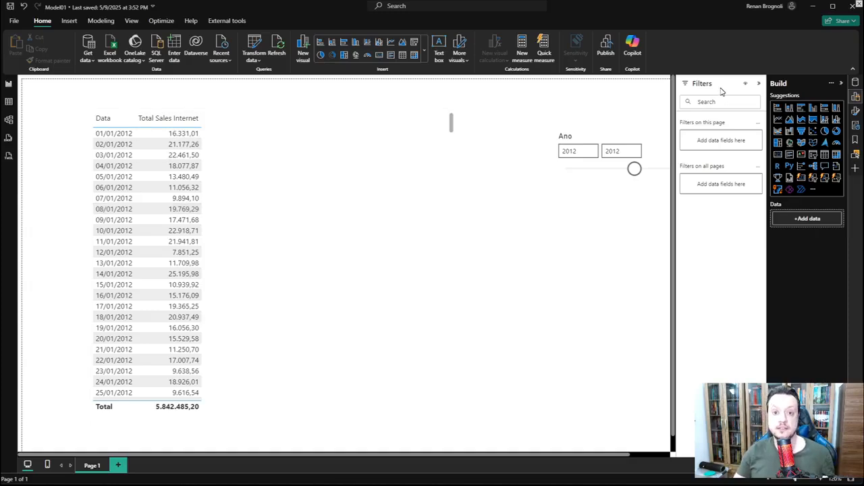
Step: Add the Total Internet Sales Delta measure to the table of daily internet sales
left_click(856, 82)
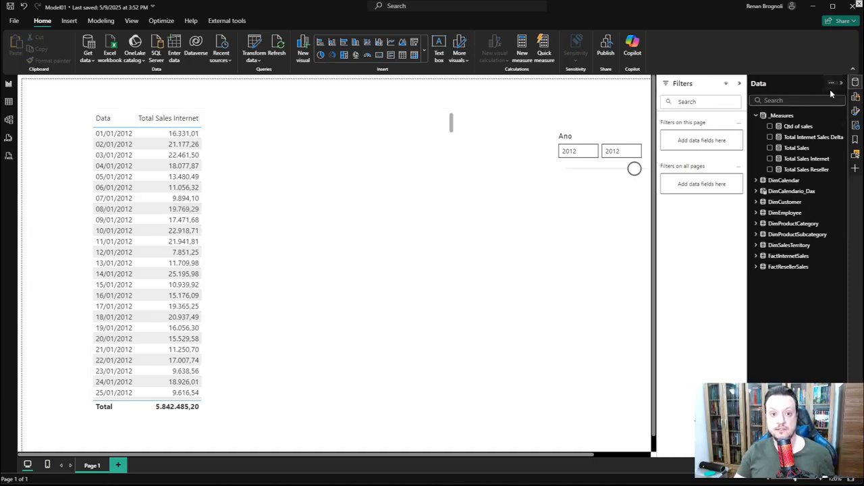
left_click(367, 145)
left_click(770, 138)
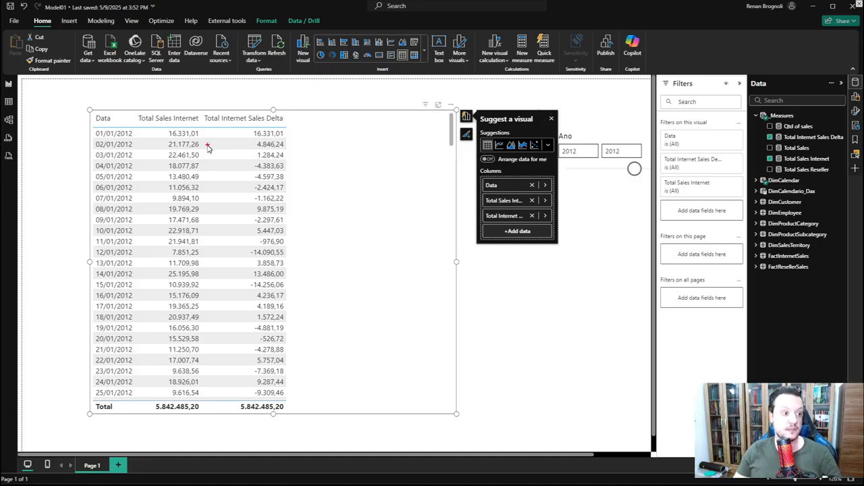
left_click_drag(204, 146, 211, 134)
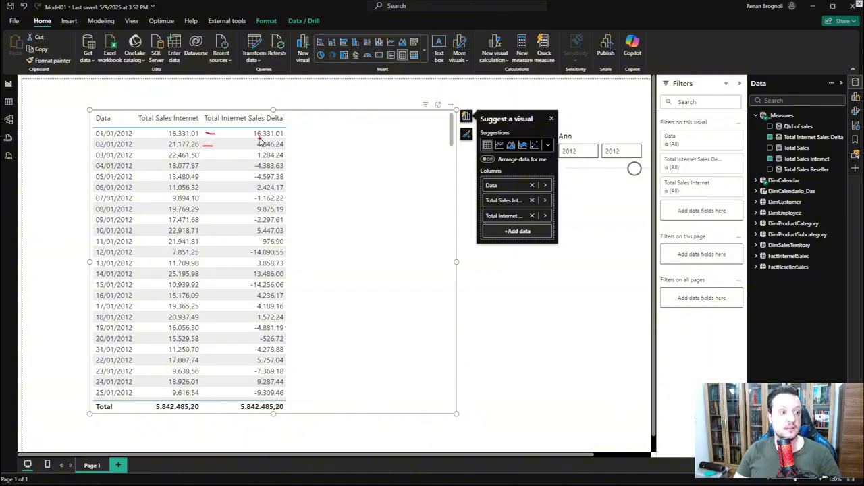
mouse_move(260, 139)
left_mouse_down()
mouse_move(251, 149)
mouse_move(274, 154)
mouse_move(292, 143)
mouse_move(260, 138)
left_mouse_up()
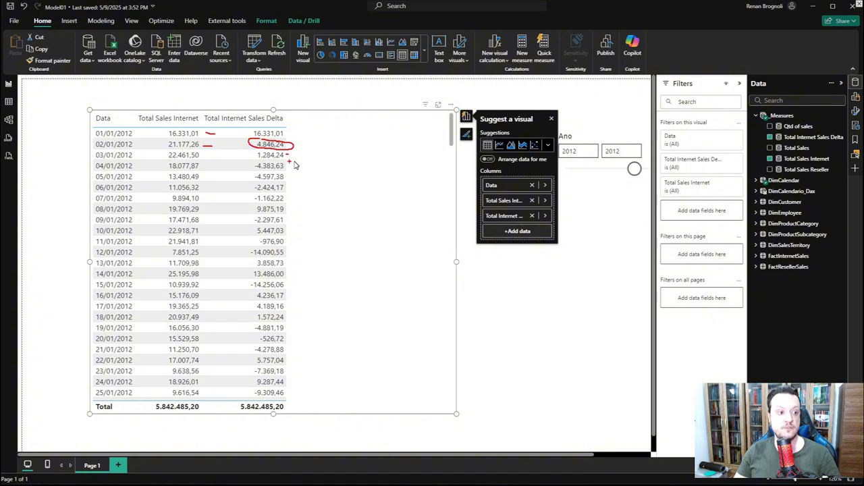
key("Escape")
Step: Examine the DAX formula of the Total Internet Sales Delta measure, from its date variables to the final IF expression, and collapse the formula
left_click(801, 140)
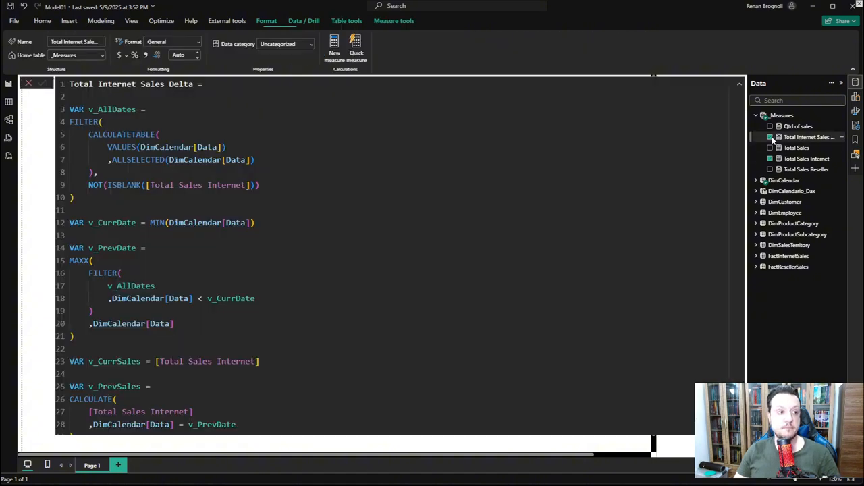
scroll(169, 266, "down", 3)
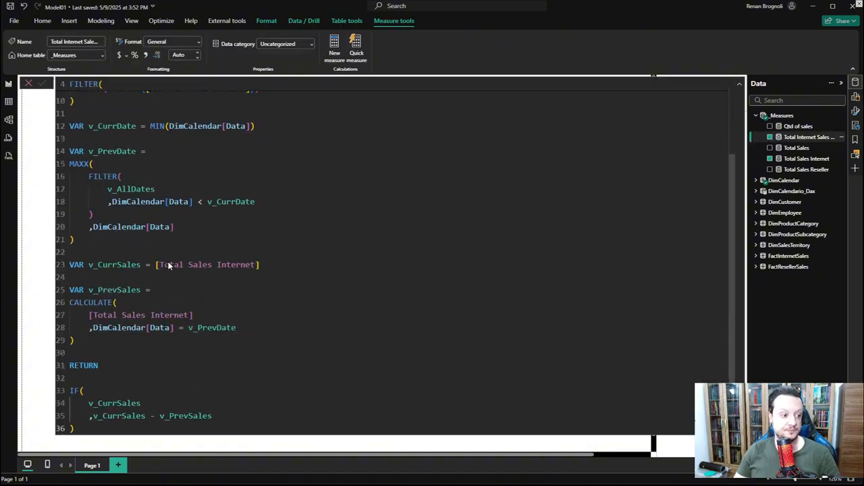
scroll(168, 266, "up", 3)
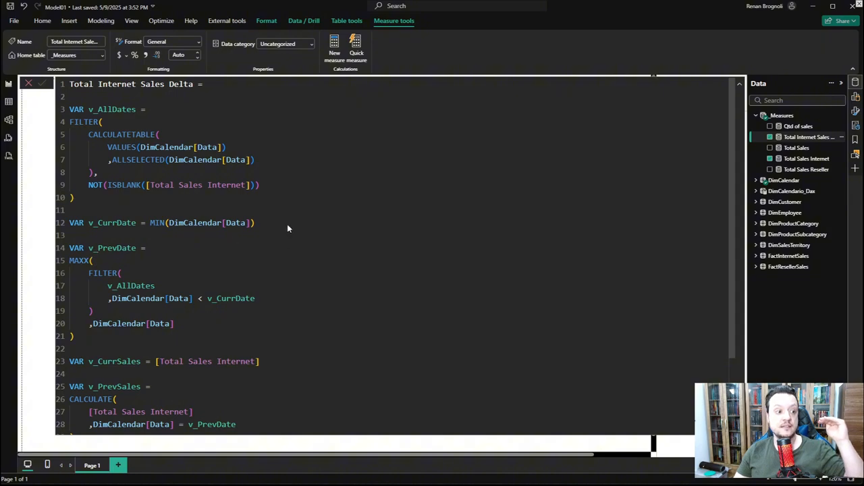
left_click_drag(288, 225, 87, 220)
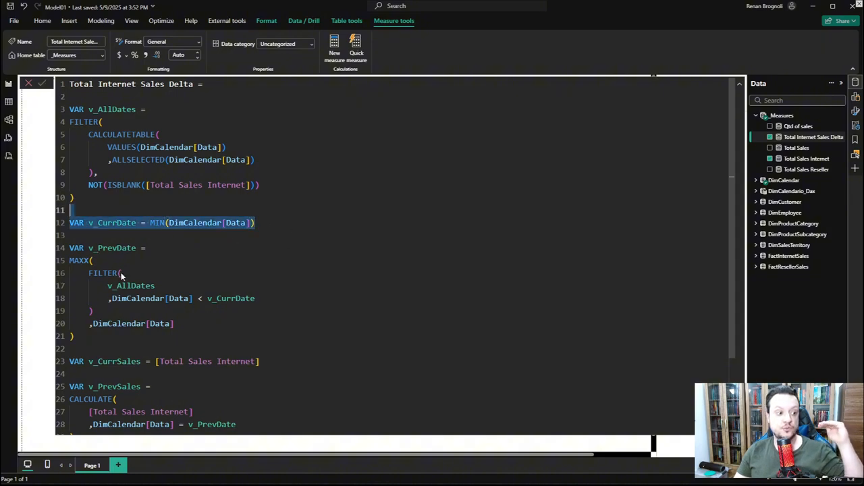
left_click(196, 300)
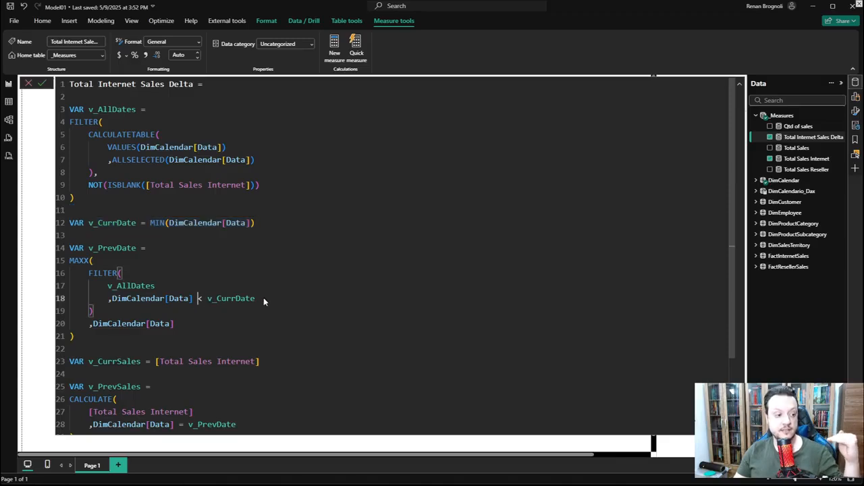
scroll(212, 295, "down", 2)
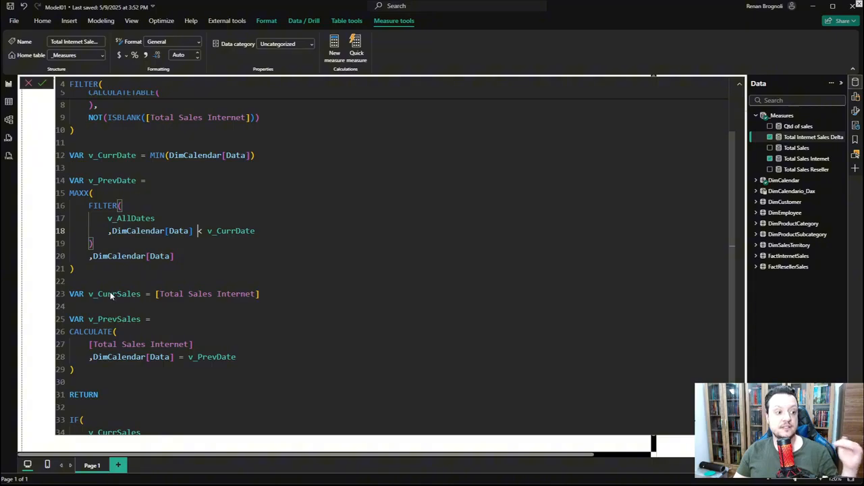
left_click_drag(97, 294, 231, 294)
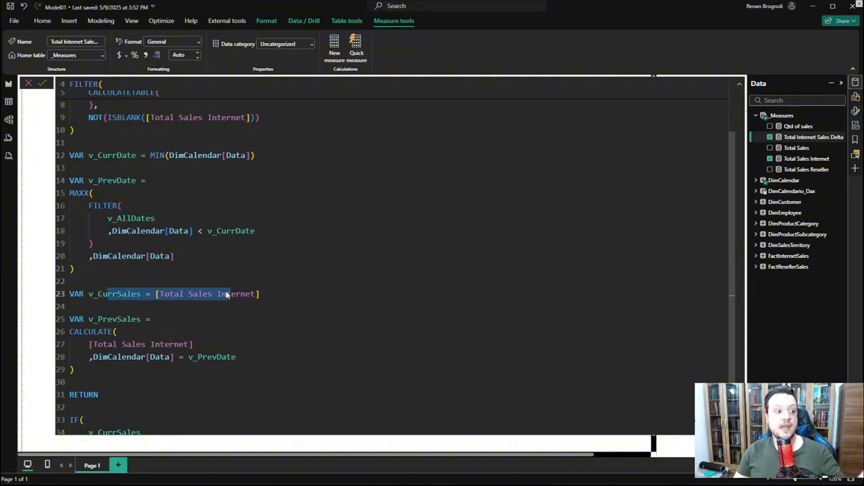
scroll(156, 302, "down", 1)
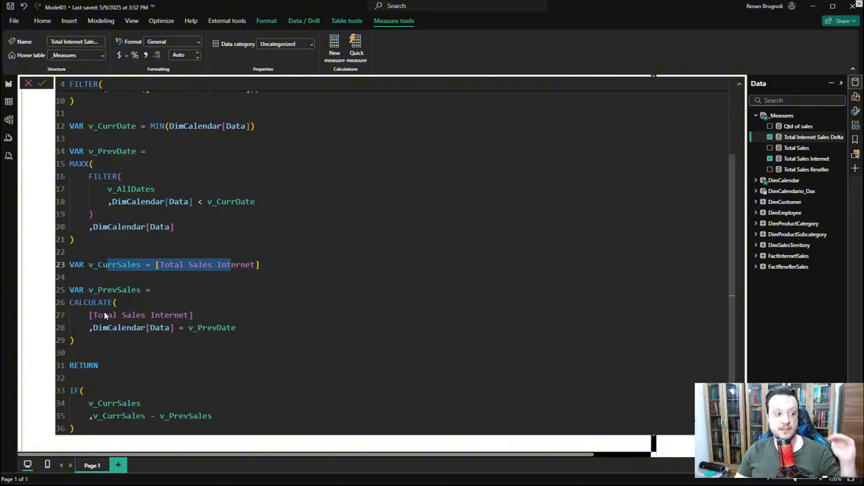
left_click(98, 419)
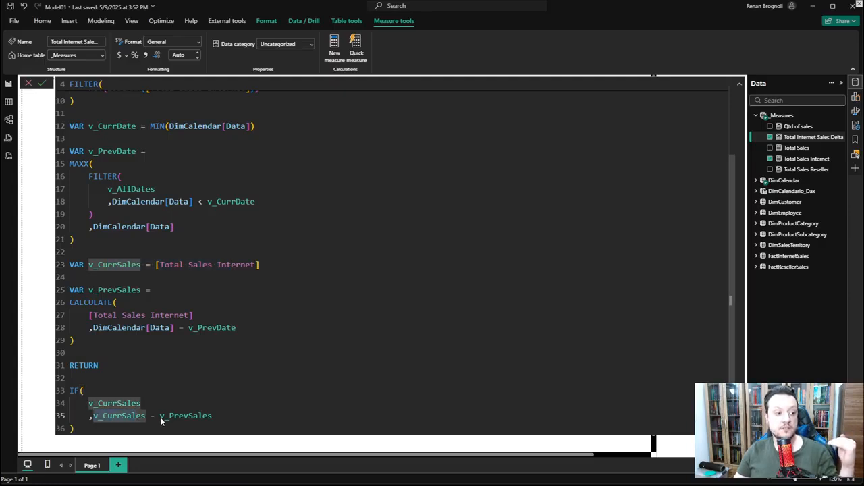
left_click(169, 420)
left_click_drag(182, 417, 212, 412)
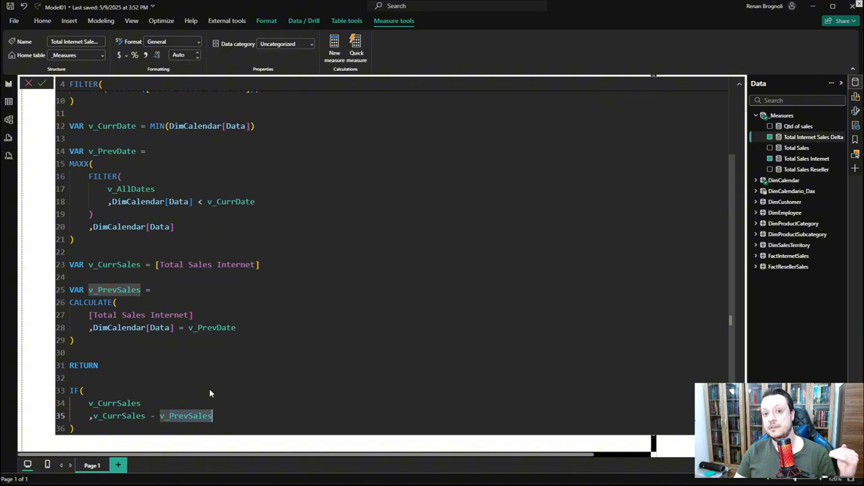
scroll(168, 383, "up", 3)
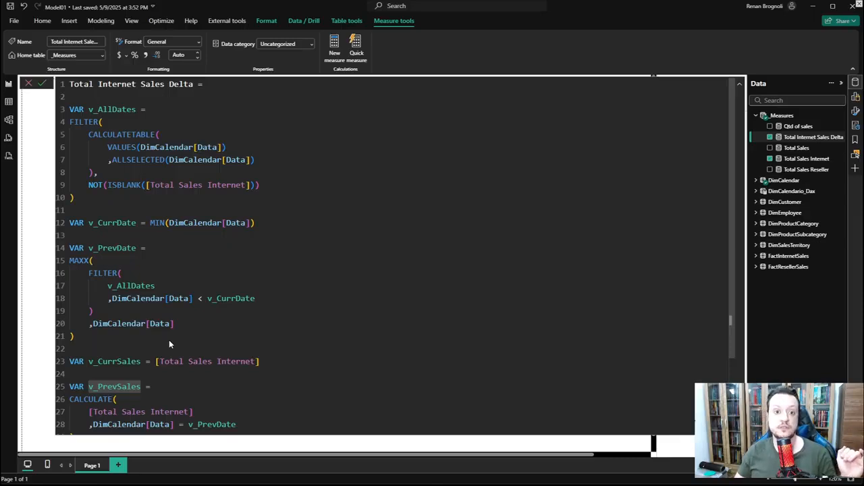
left_click(739, 84)
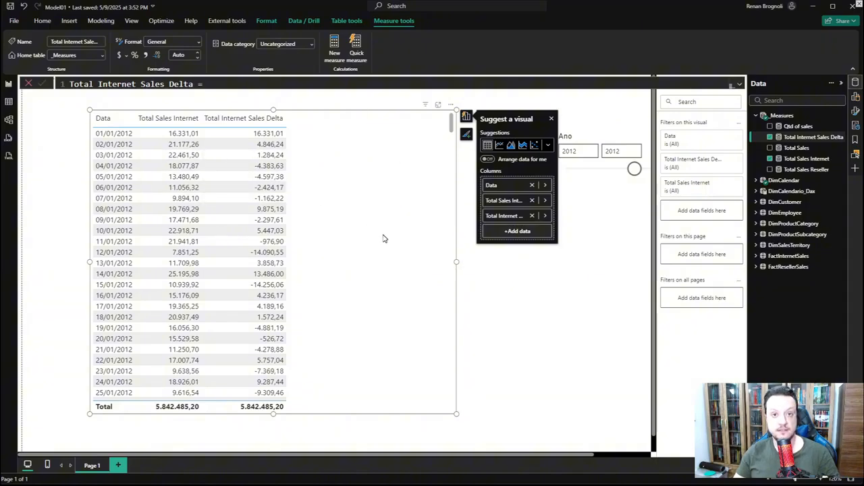
Step: Start a new visual calculation on the table from the Versus previous template
left_click(451, 105)
mouse_move(466, 213)
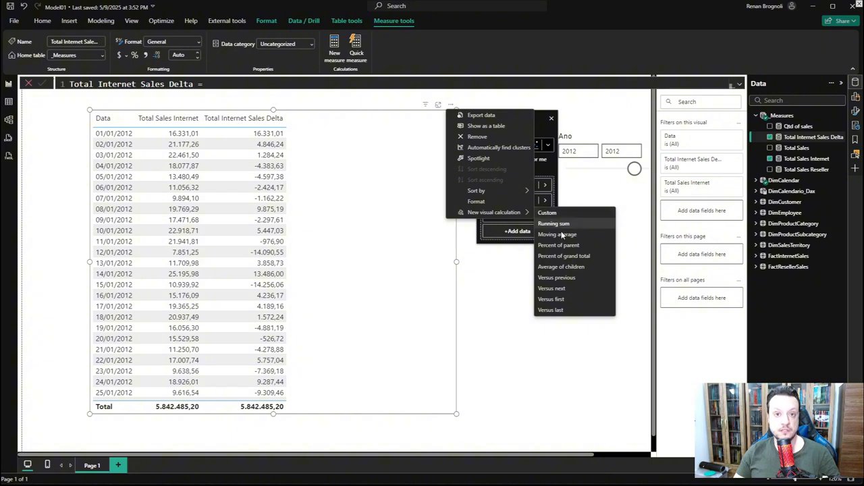
left_click(554, 278)
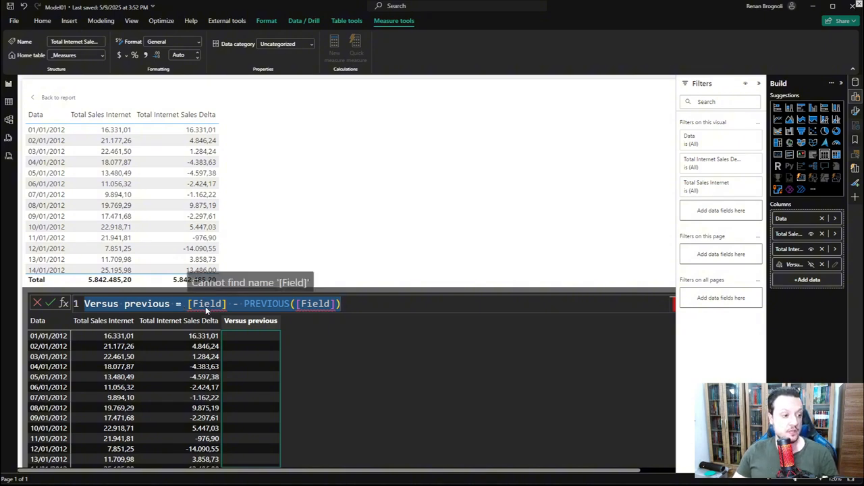
Step: Replace both Field placeholders in the Versus previous calculation with Total Sales Internet, commit the formula, and return to the report
double_click(205, 305)
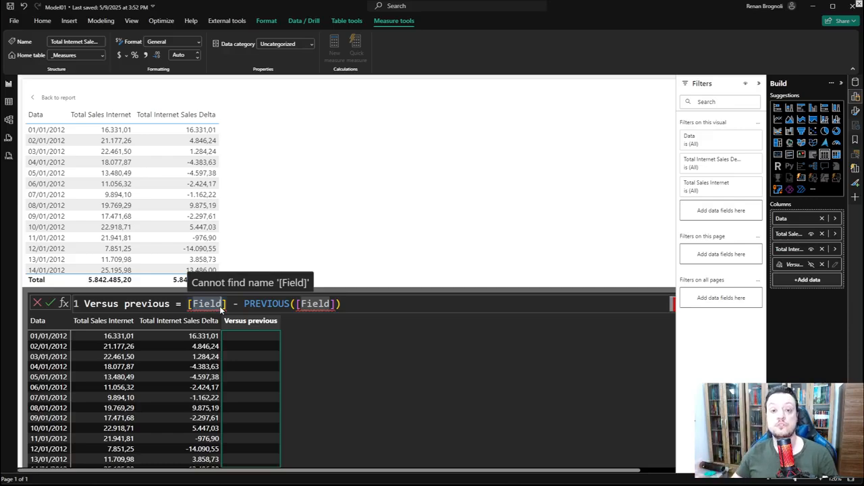
type("TA")
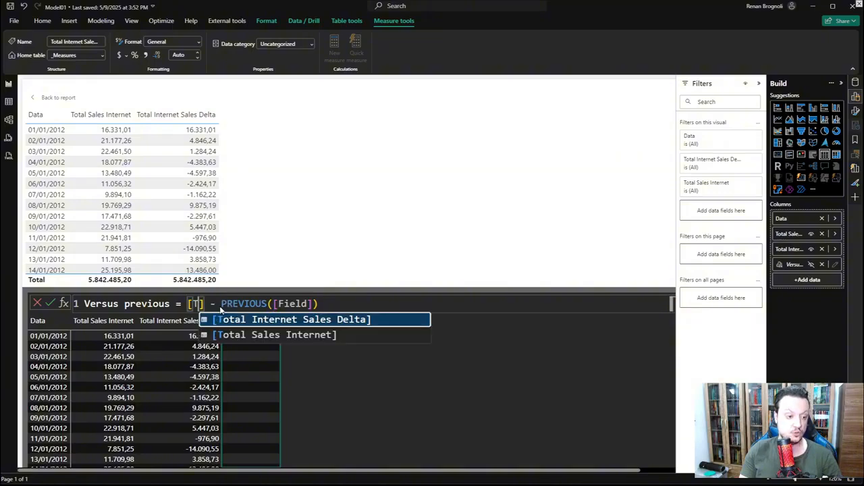
key("Down")
key("Down")
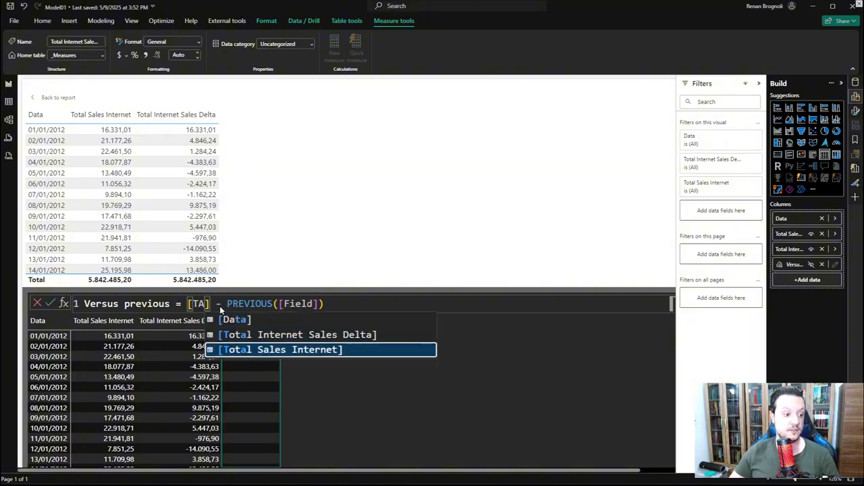
key("Tab")
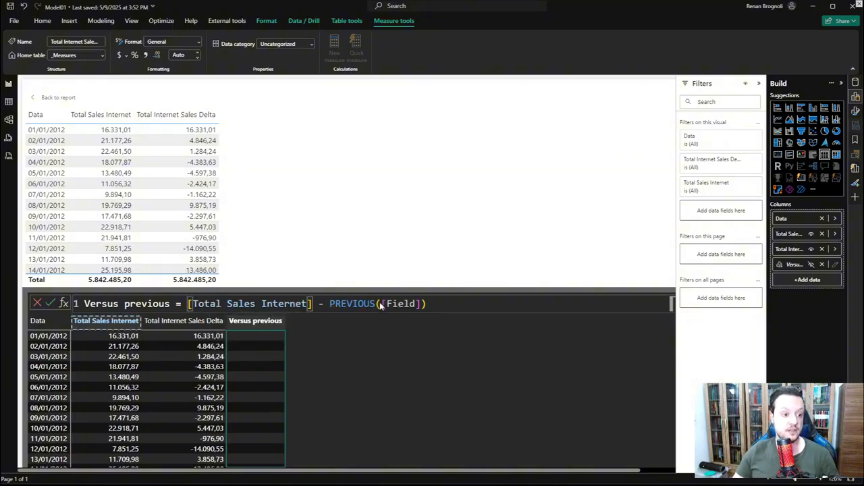
double_click(395, 304)
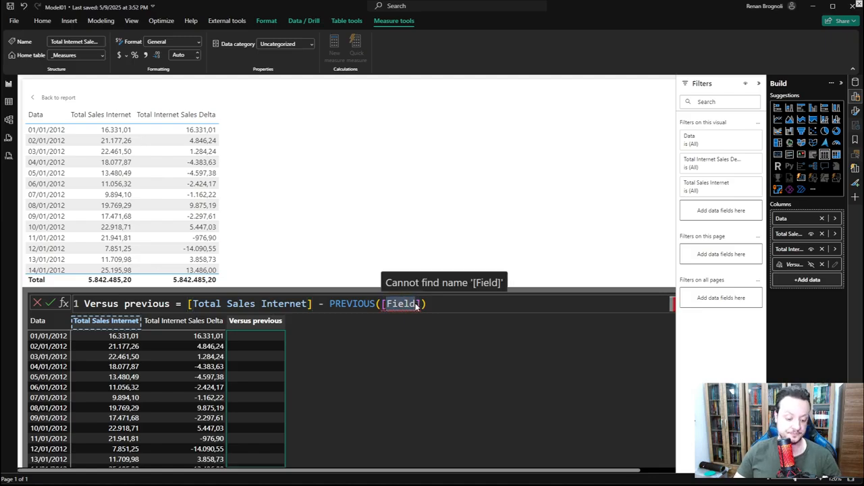
type("Total")
left_click(469, 334)
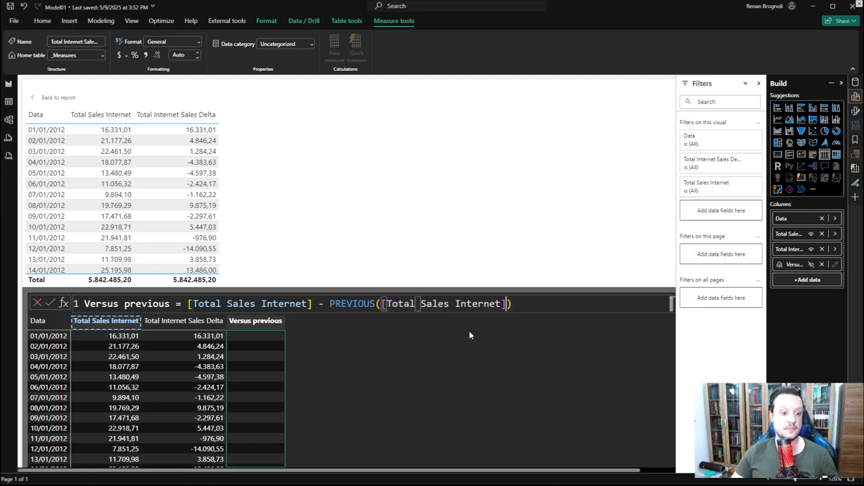
key("Return")
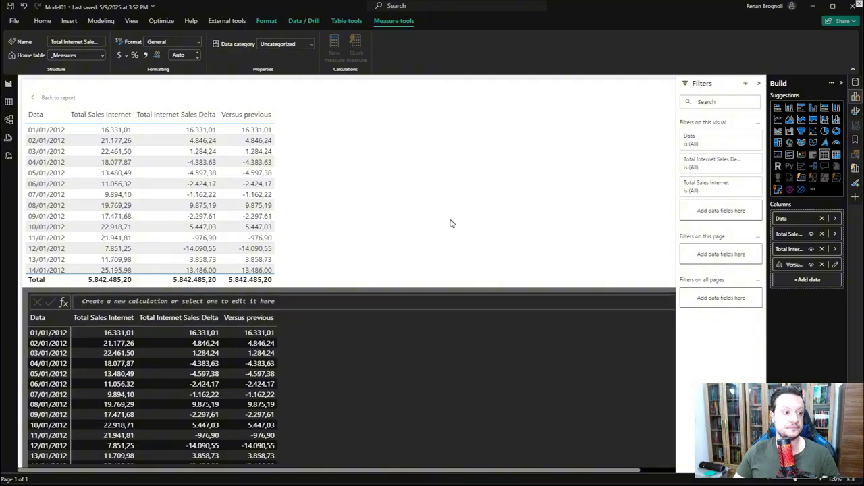
left_click(35, 98)
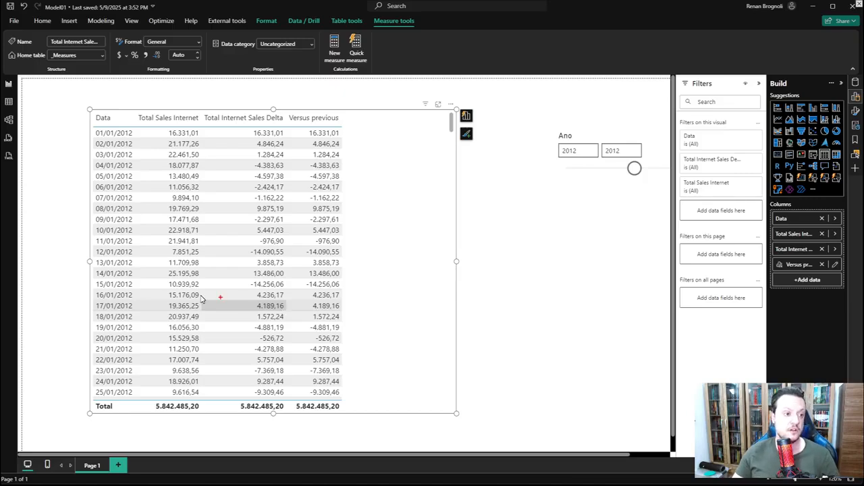
mouse_move(201, 104)
left_mouse_down()
mouse_move(307, 283)
mouse_move(308, 420)
mouse_move(297, 427)
left_mouse_up()
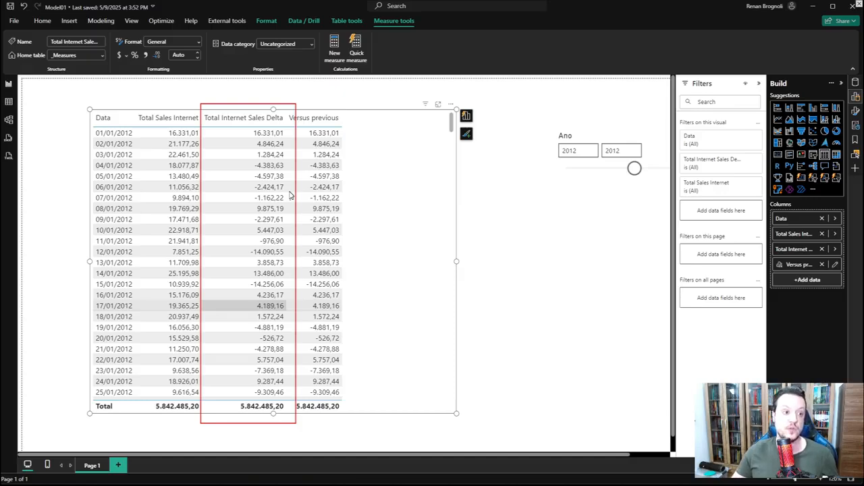
left_click_drag(311, 106, 371, 106)
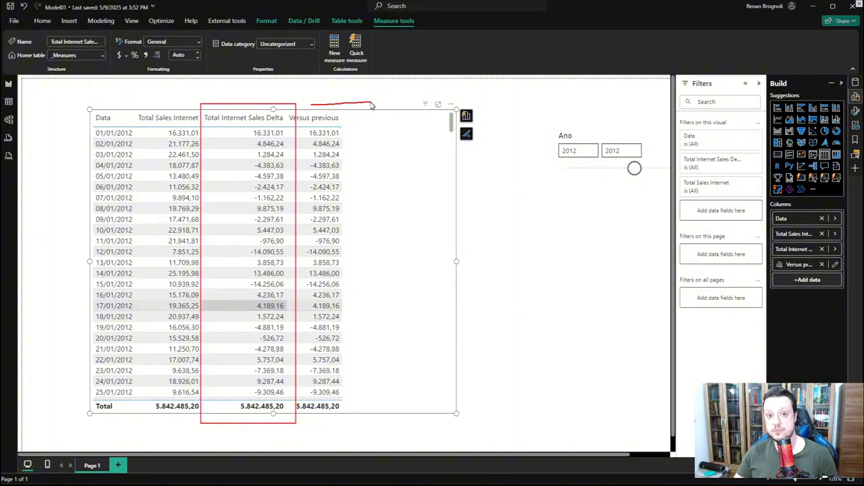
left_click_drag(312, 92, 376, 89)
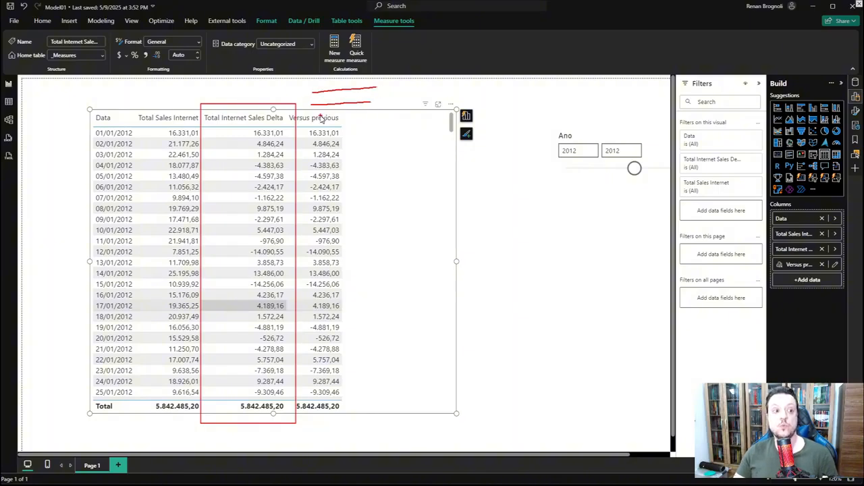
left_click_drag(330, 118, 376, 120)
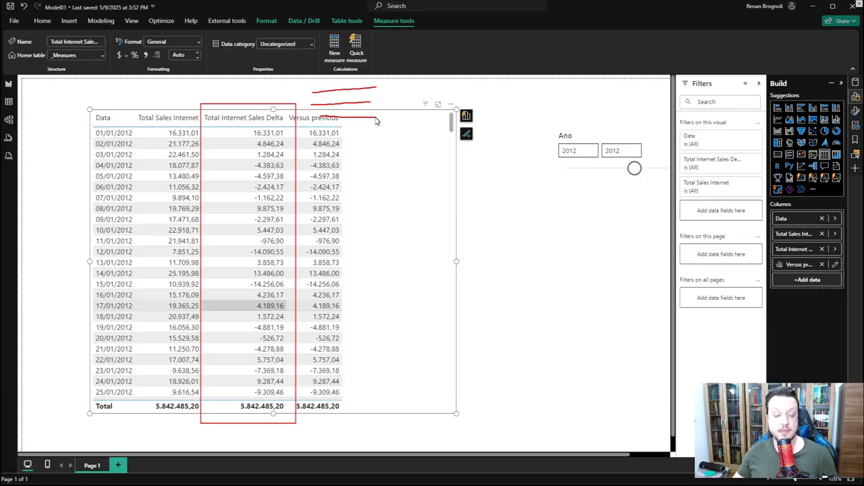
key("Escape")
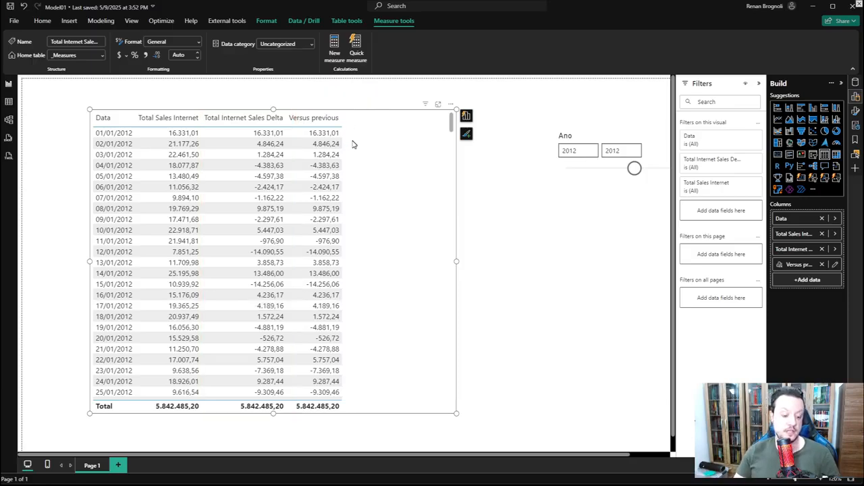
mouse_move(278, 101)
left_mouse_down()
mouse_move(343, 273)
mouse_move(359, 433)
left_mouse_up()
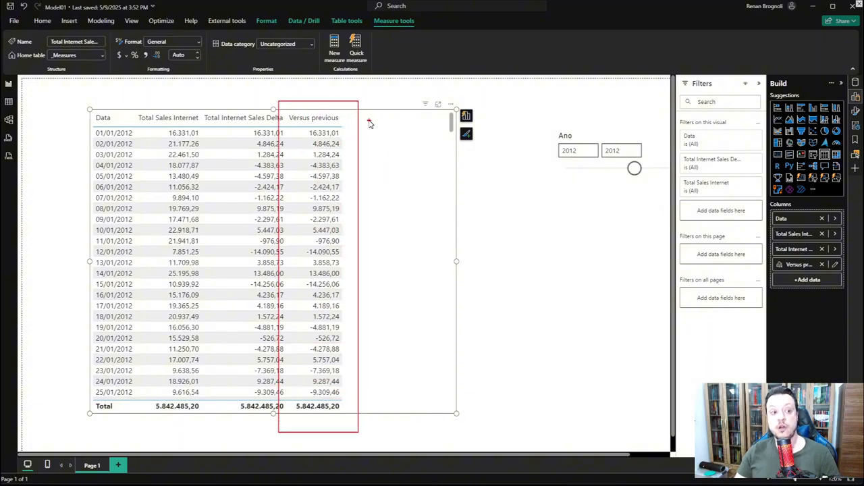
left_click_drag(369, 120, 434, 124)
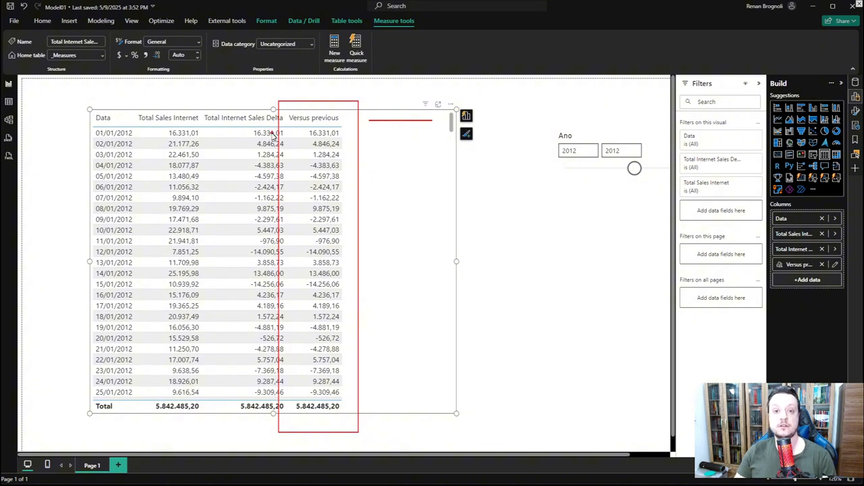
left_click_drag(368, 133, 412, 135)
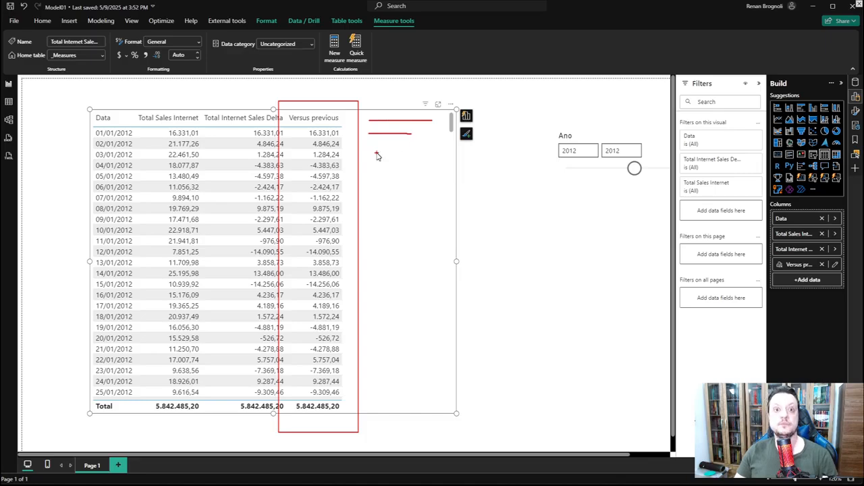
key("Escape")
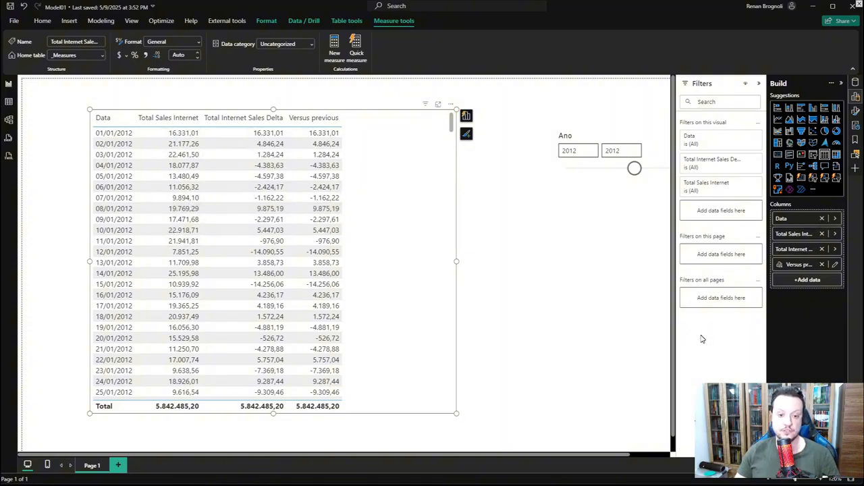
Step: Widen the Build pane until the full names of the table's columns, including the Versus previous visual calculation, fit
left_click_drag(767, 276, 741, 273)
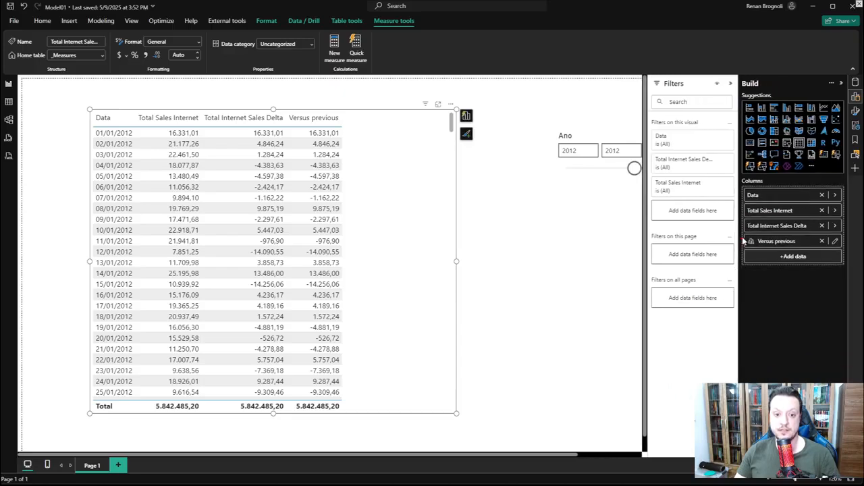
left_click_drag(744, 233, 760, 251)
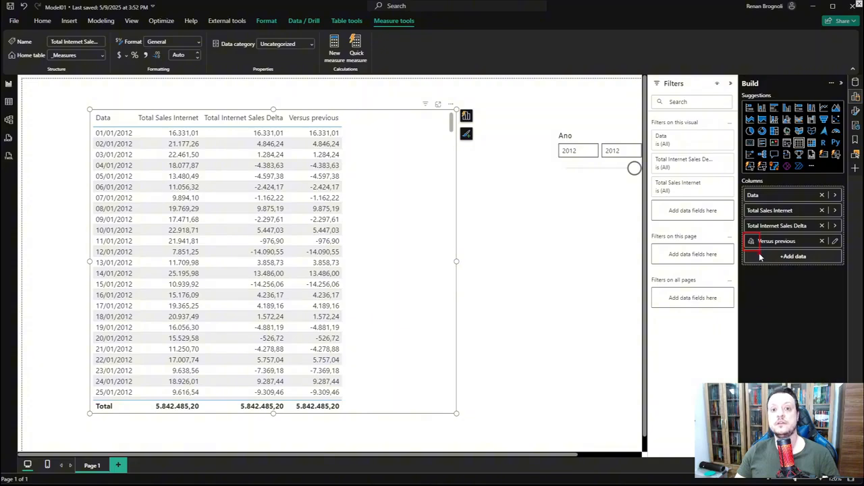
key("Escape")
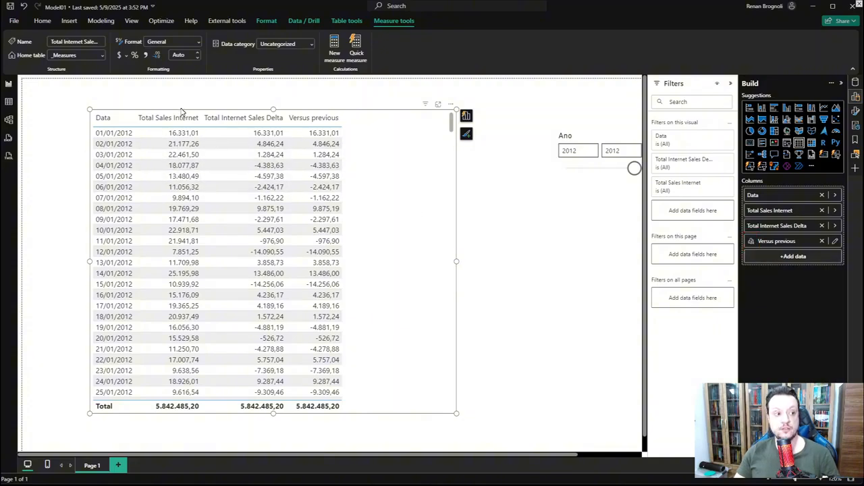
Step: Remove Total Sales Internet and the dependent Versus previous calculation from the table, checking the visual's error details between the two removals
left_click(823, 212)
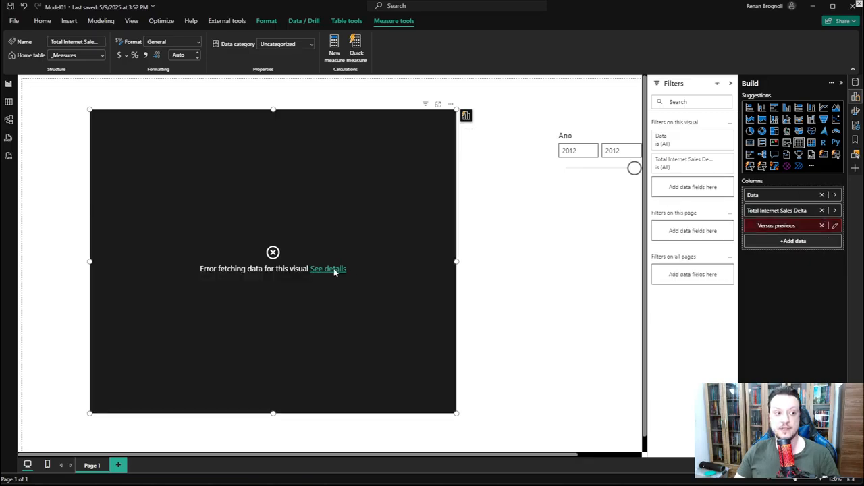
left_click(333, 268)
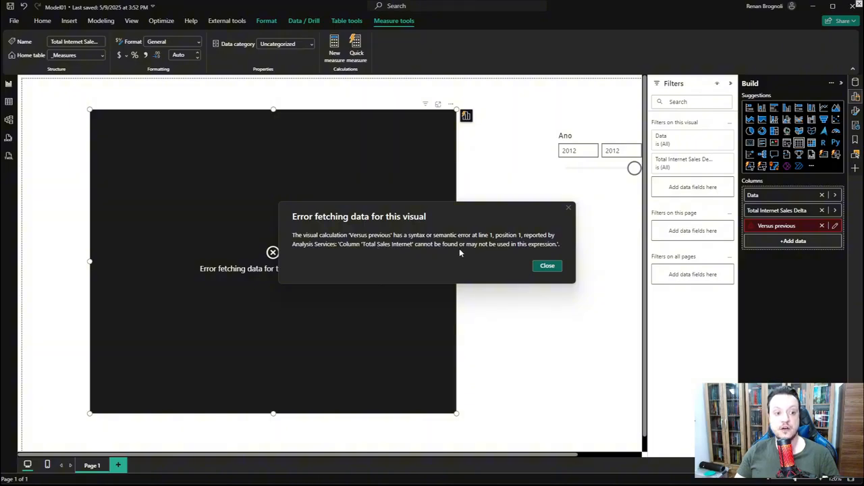
left_click(547, 266)
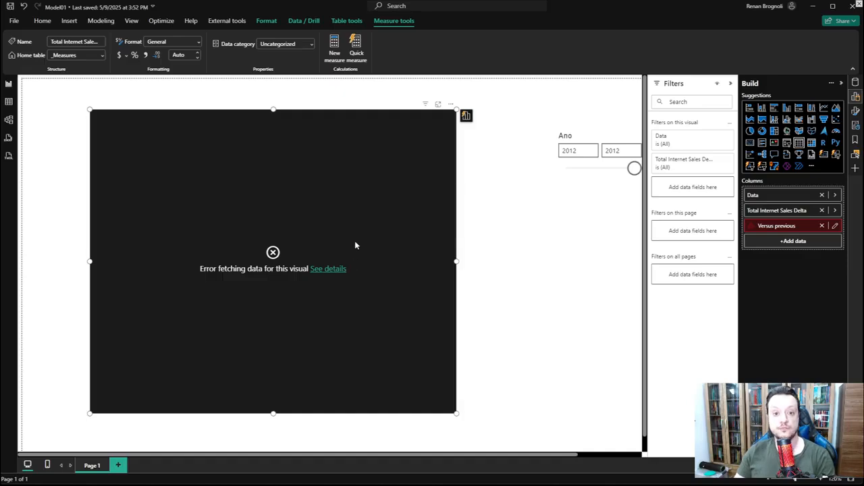
left_click(822, 225)
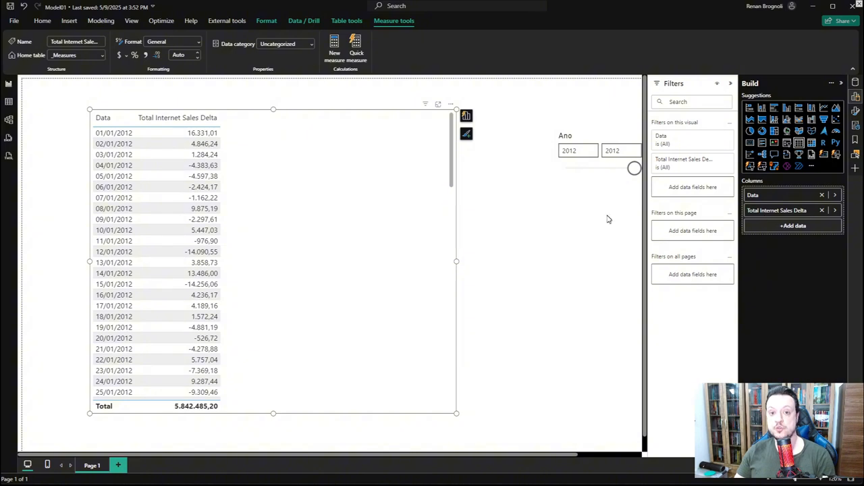